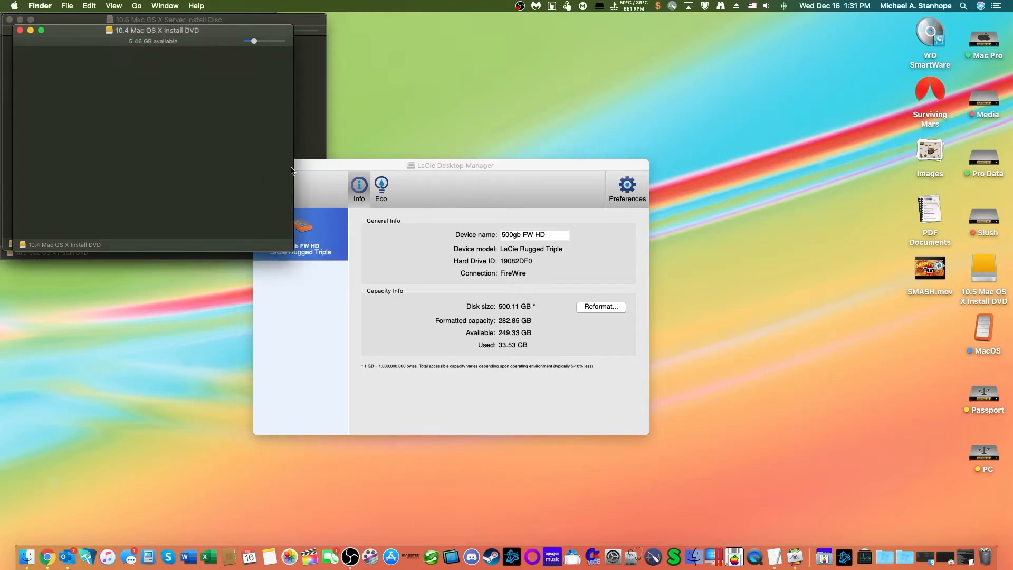
Step: Close the LaCie Desktop Manager window and all open Mac OS X installer disc windows to clear the desktop
drag(436, 163, 634, 173)
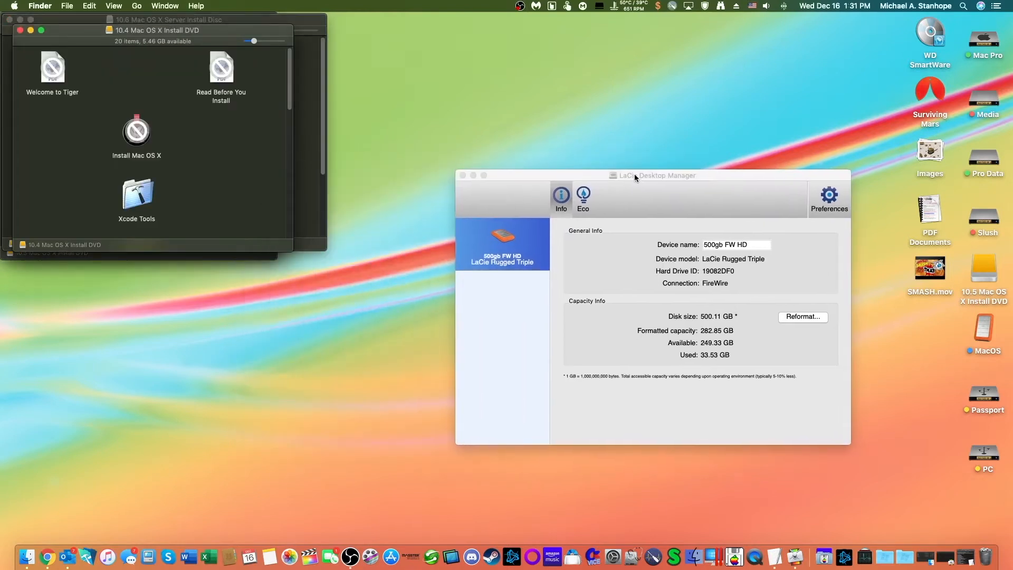
click(463, 175)
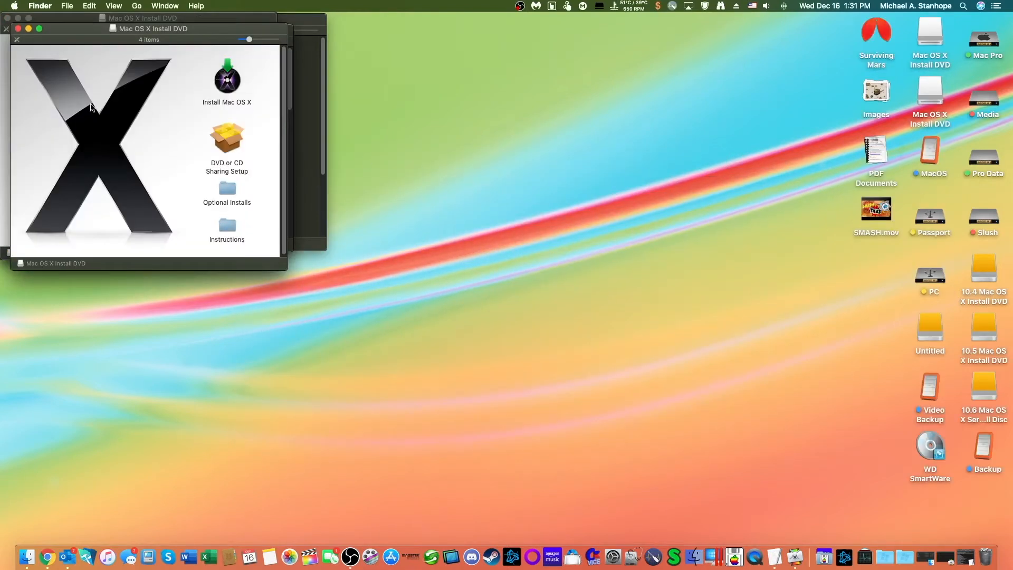
drag(87, 28, 131, 70)
drag(126, 17, 351, 250)
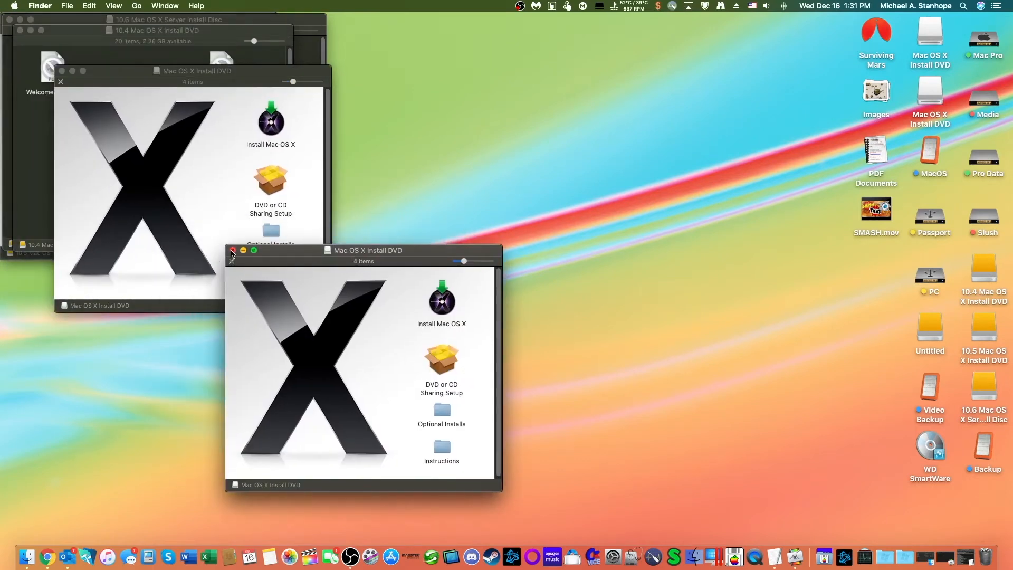
click(232, 251)
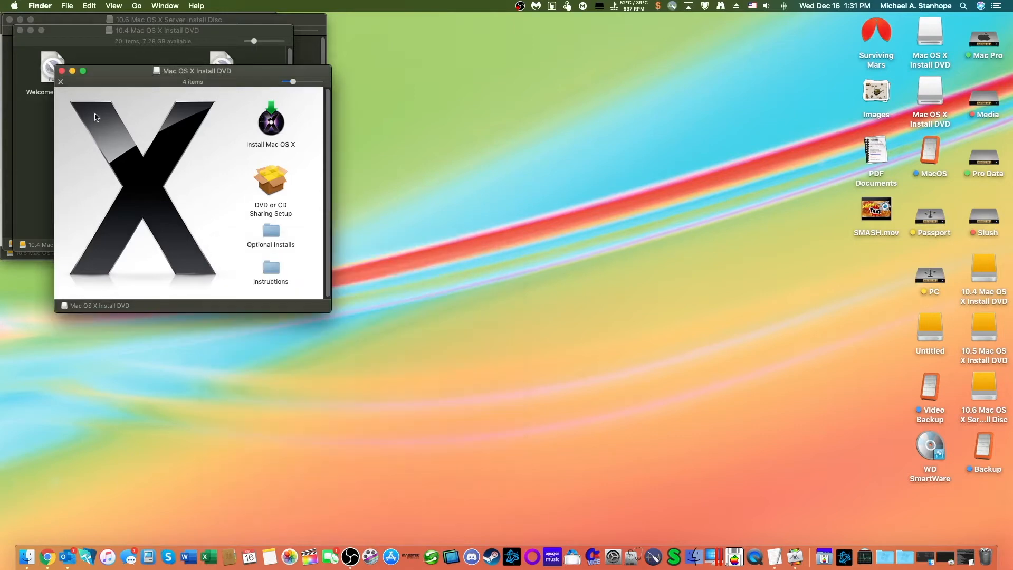
click(61, 71)
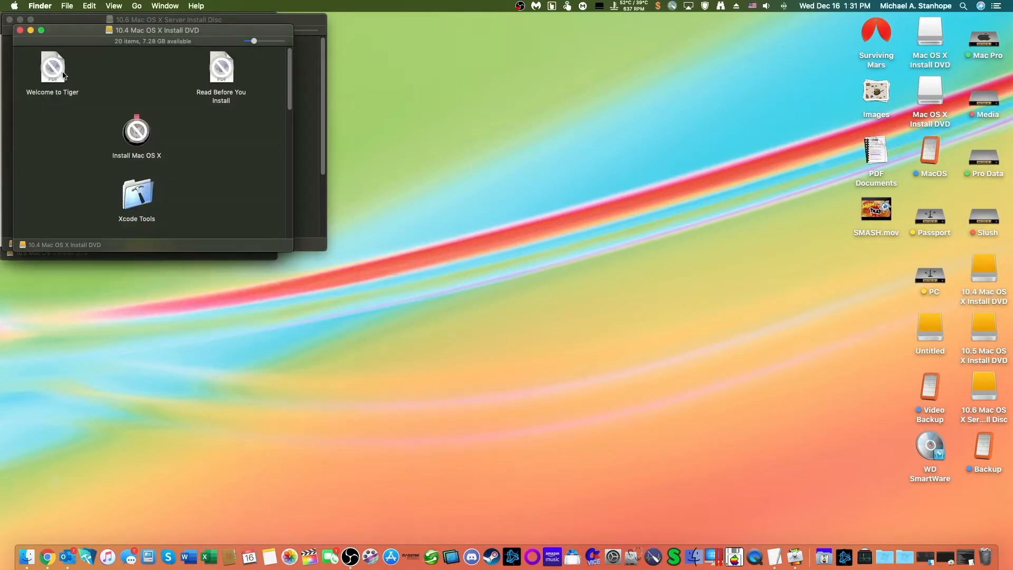
click(21, 30)
click(10, 19)
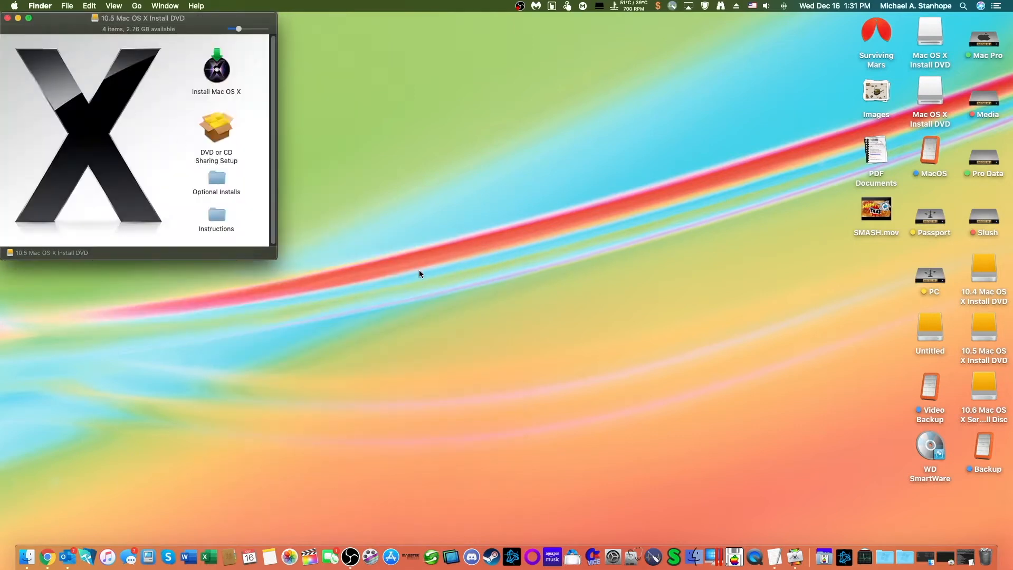
click(7, 19)
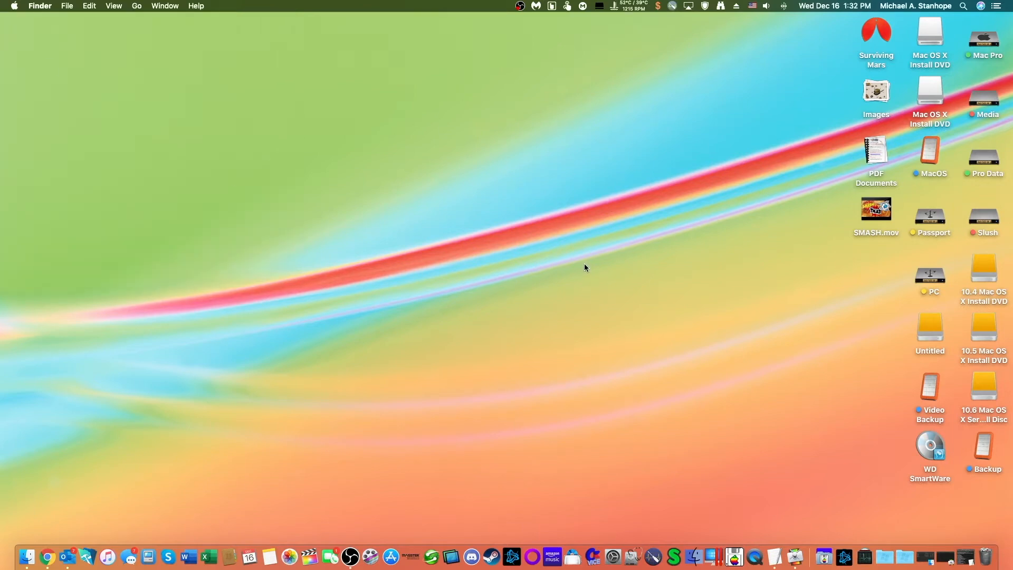
click(977, 293)
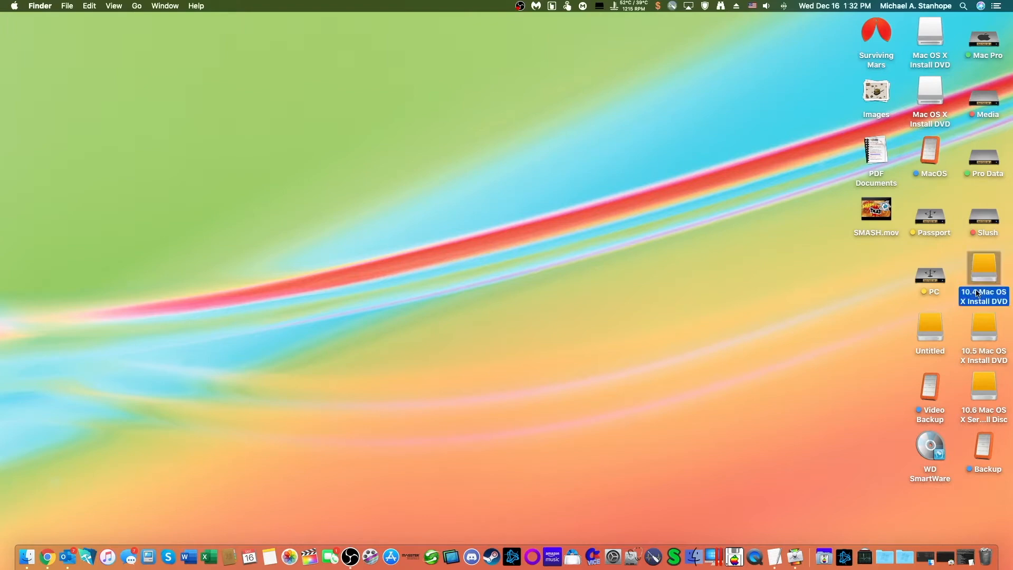
click(981, 356)
click(992, 419)
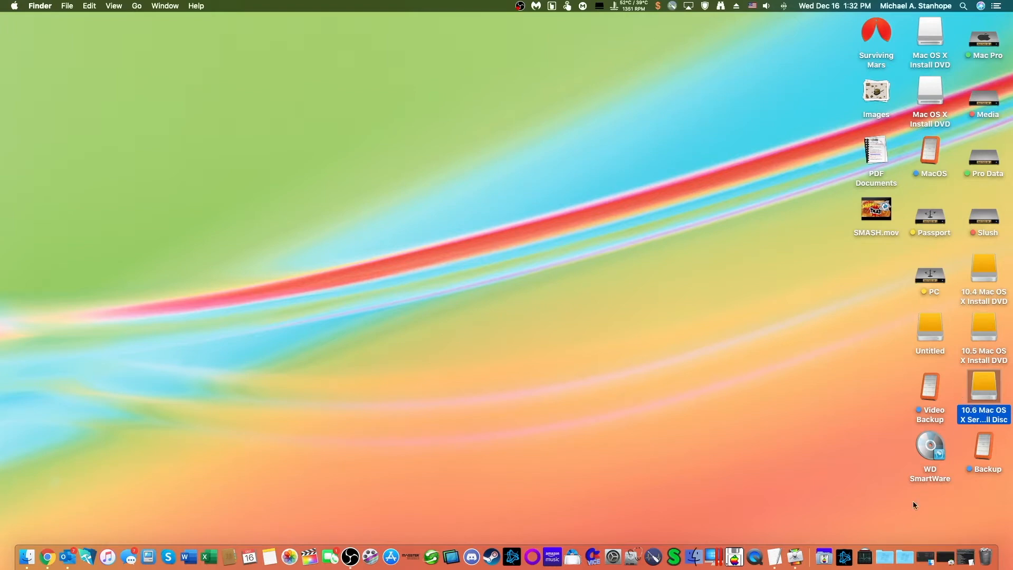
Step: Open Disk Utility and select the Untitled volume on the external LaCie Rugged drive
click(866, 560)
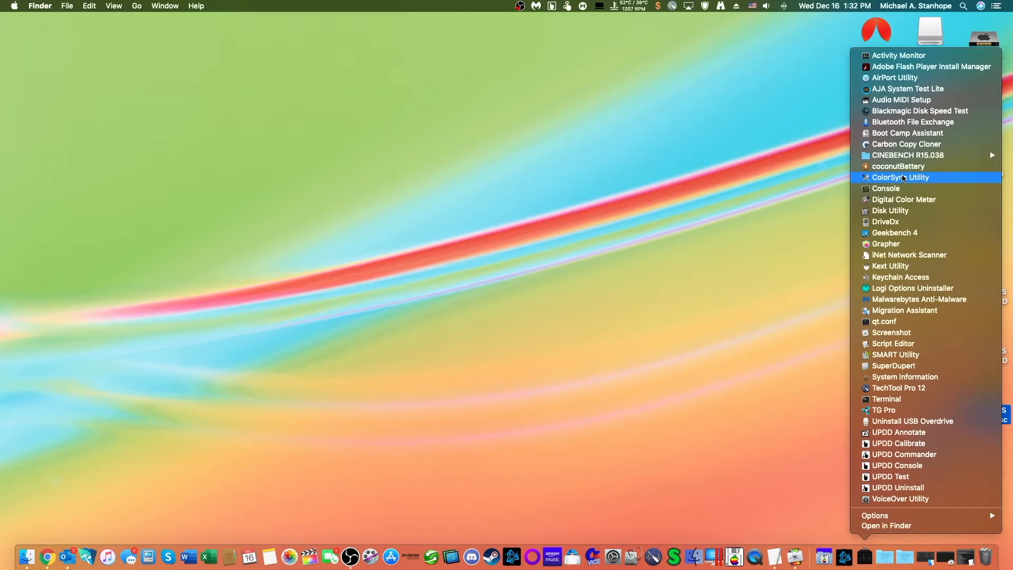
click(898, 211)
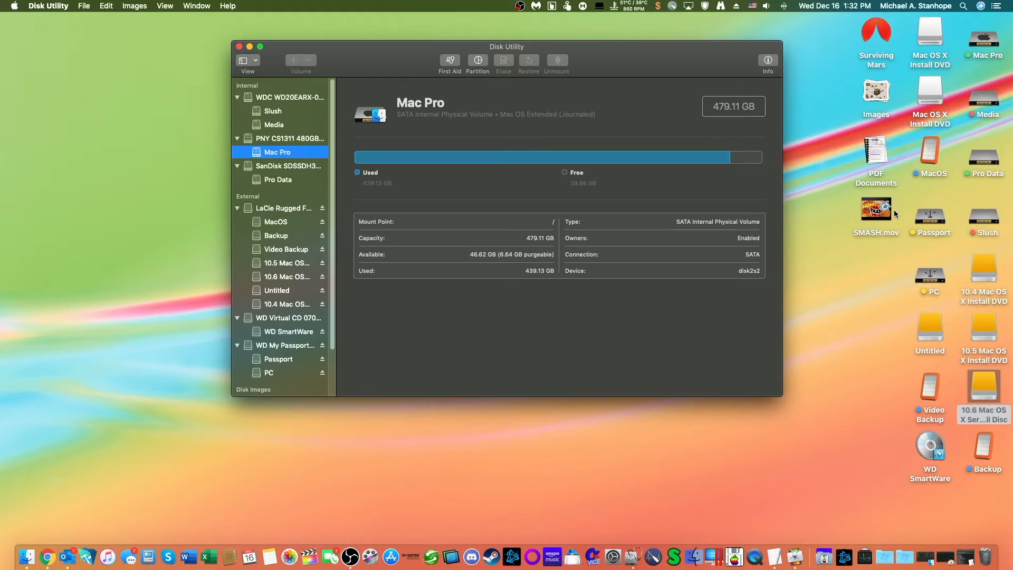
scroll(271, 294, down, 2)
click(273, 279)
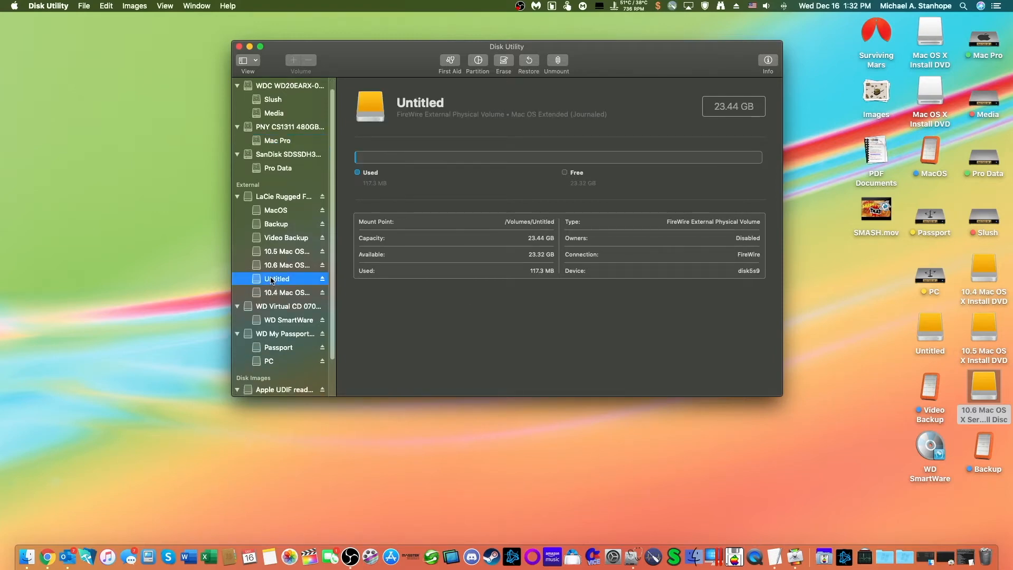
Step: Resize the Untitled partition on the LaCie Rugged drive to 8.5 GB and apply the repartitioning
click(478, 61)
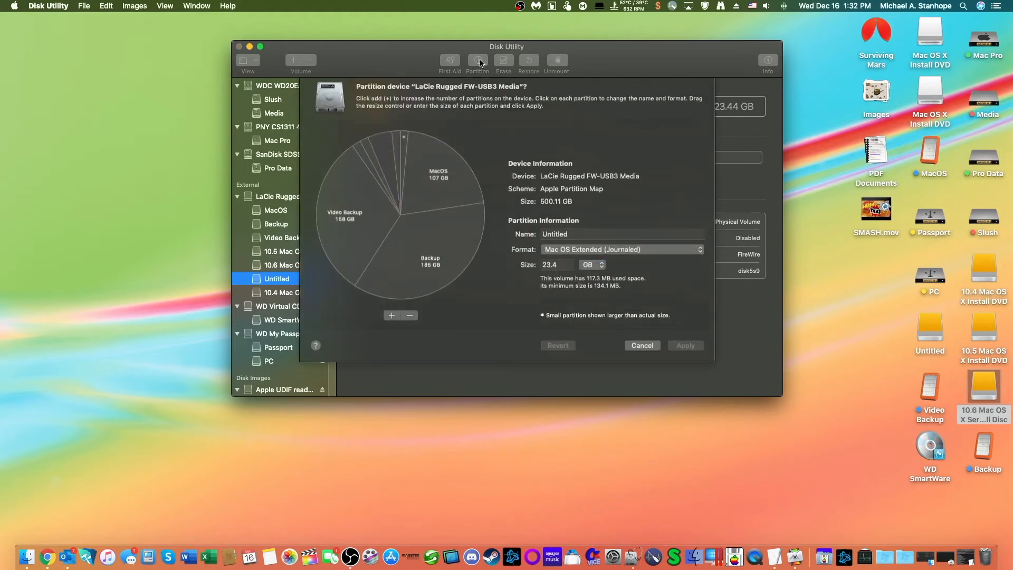
click(564, 270)
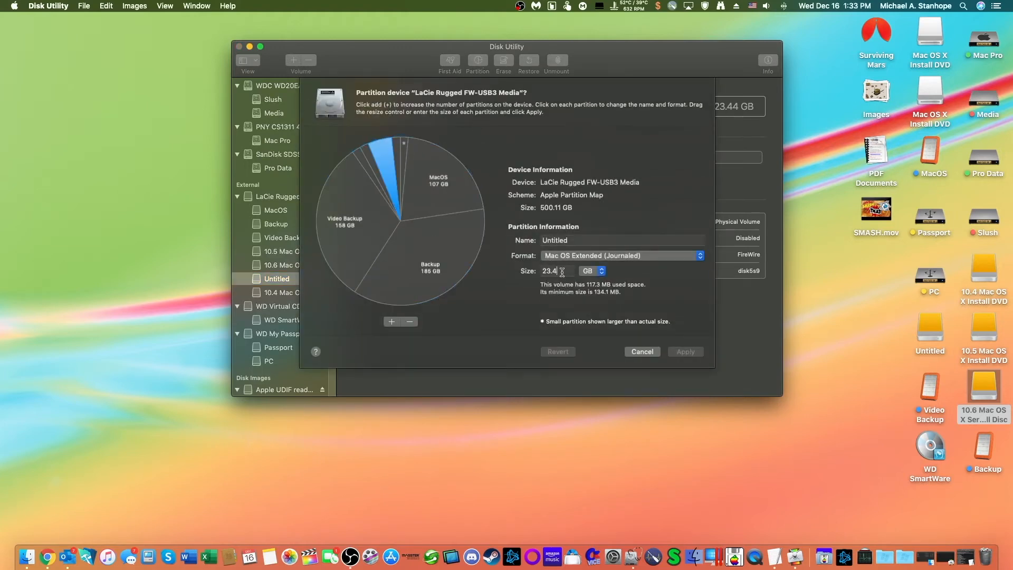
text(87)
text(5)
key(Tab)
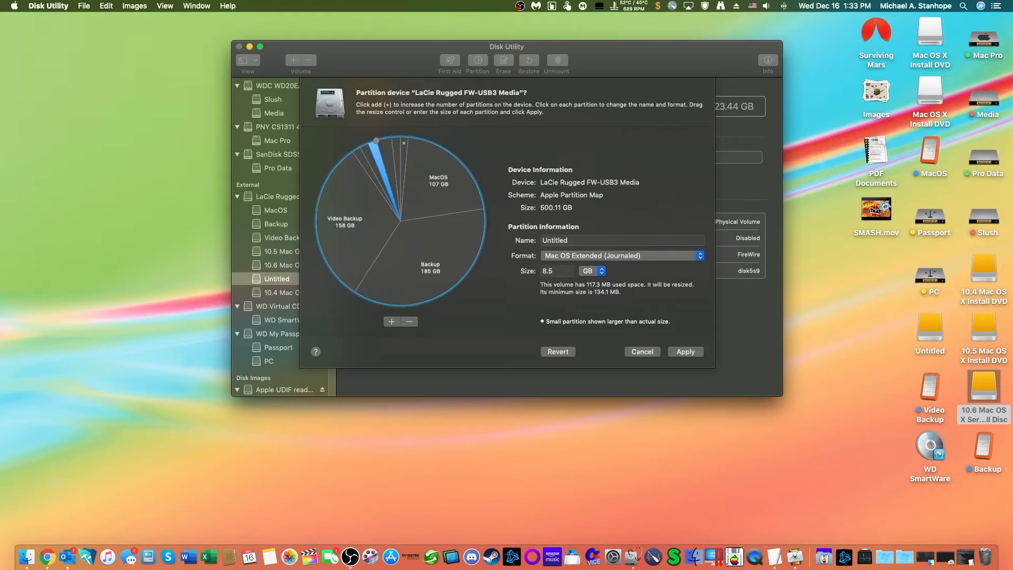
click(684, 353)
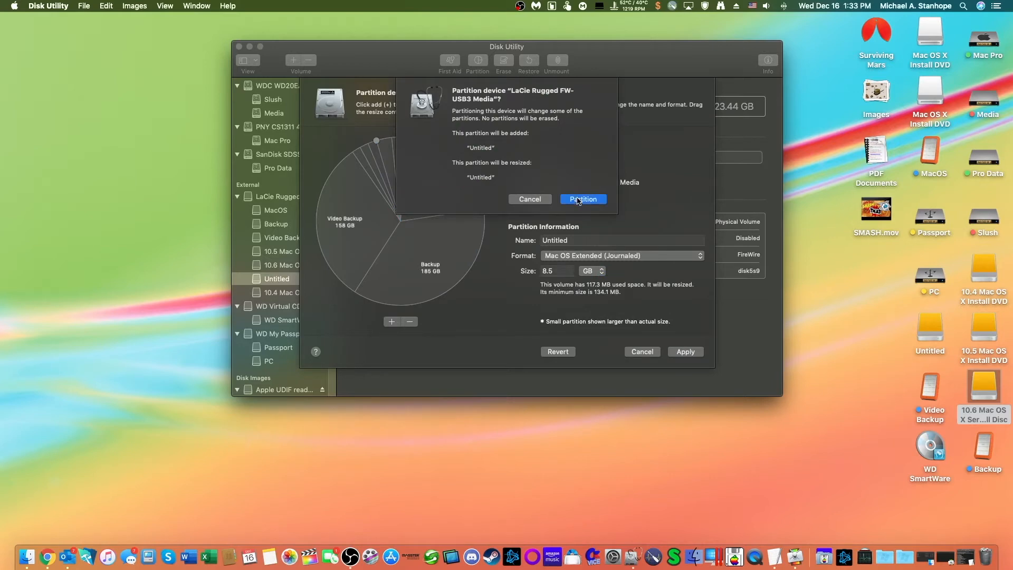
click(577, 200)
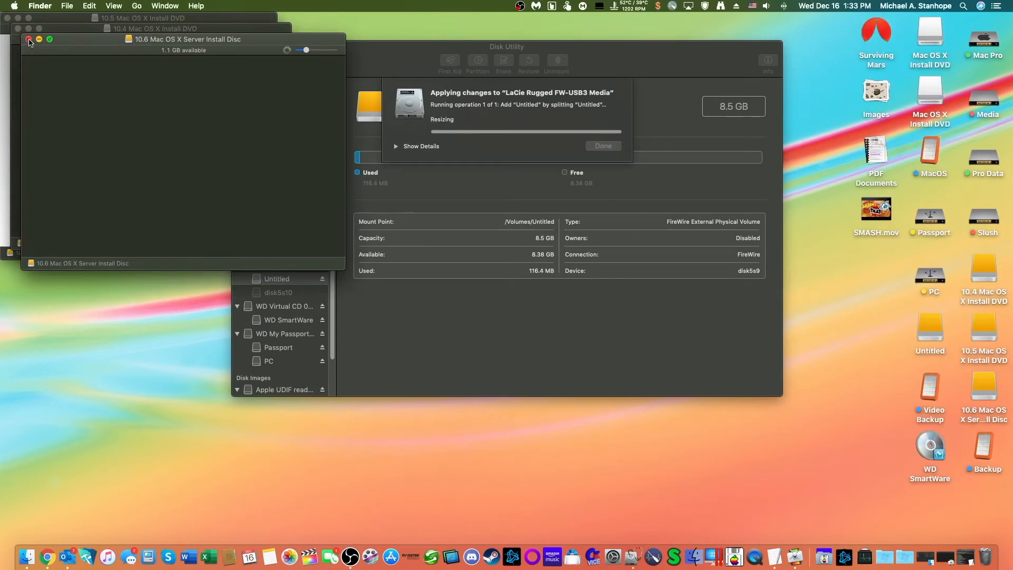
Step: Close the reopened 10.4, 10.5 and 10.6 installer disc windows and dismiss the completed partitioning operation
click(28, 39)
click(18, 28)
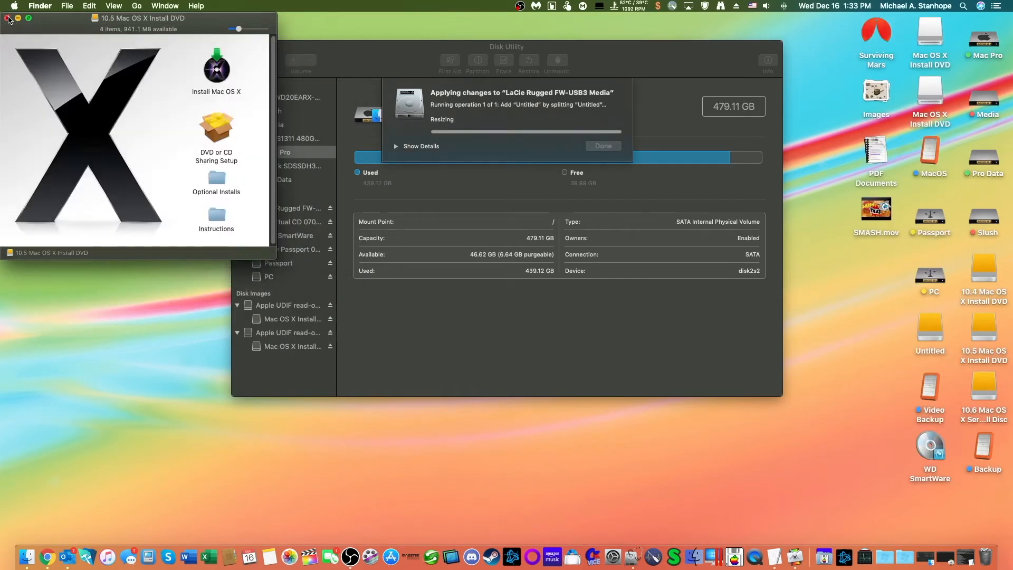
click(7, 19)
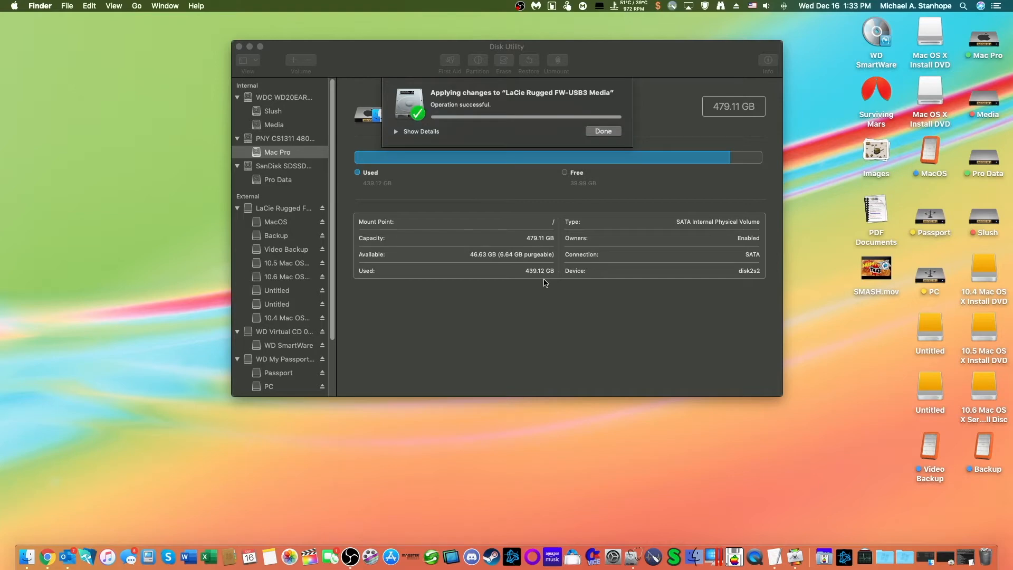
click(610, 132)
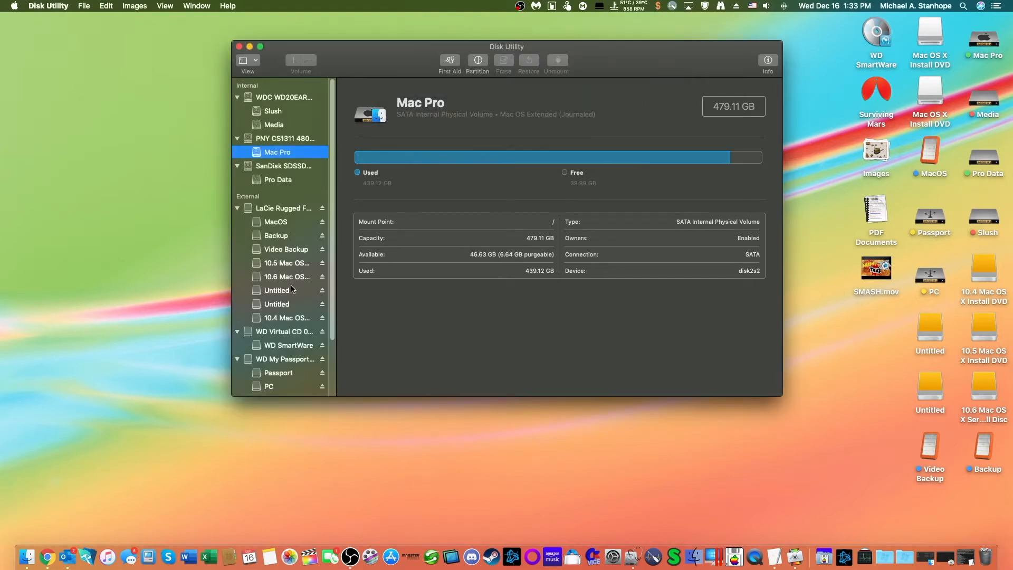
Step: Rename the 8.5 GB Untitled volume on the LaCie drive as Lion
click(282, 293)
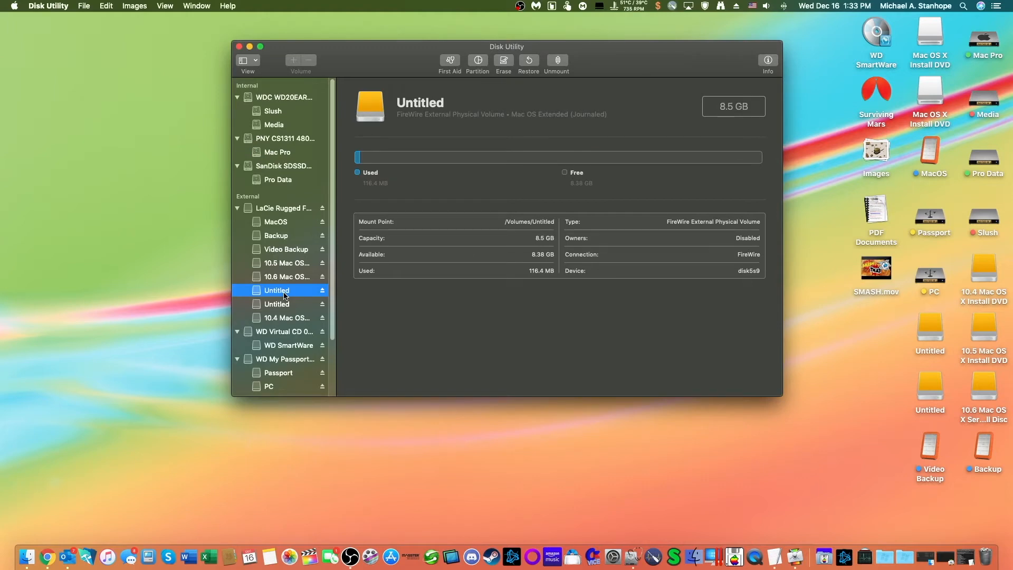
right_click(284, 295)
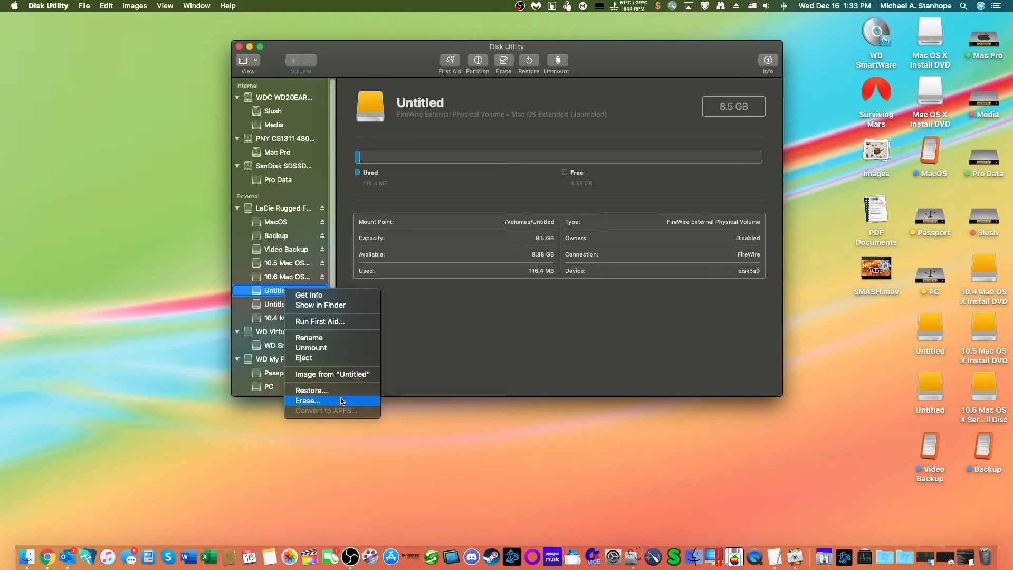
click(357, 340)
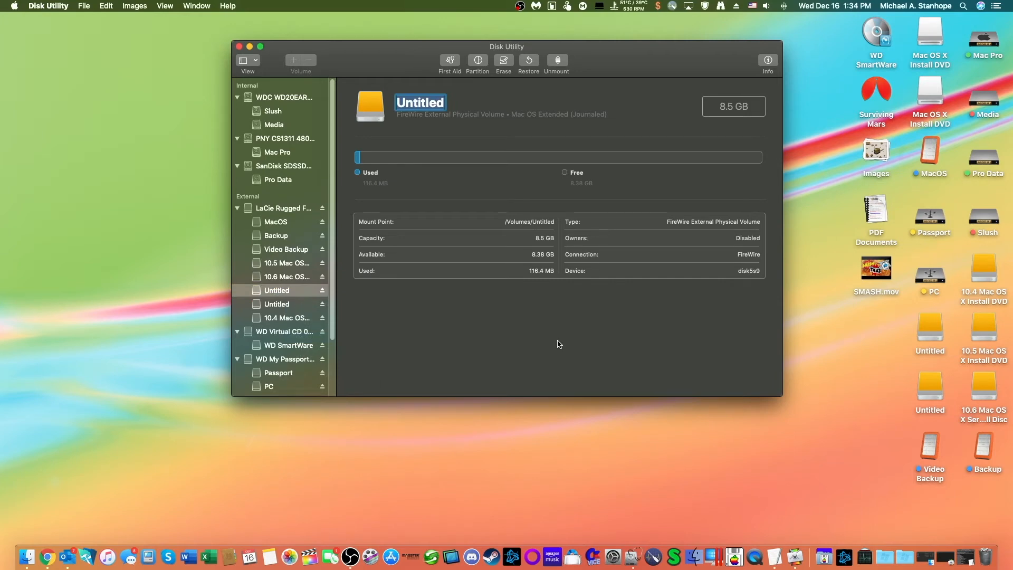
text(Lion)
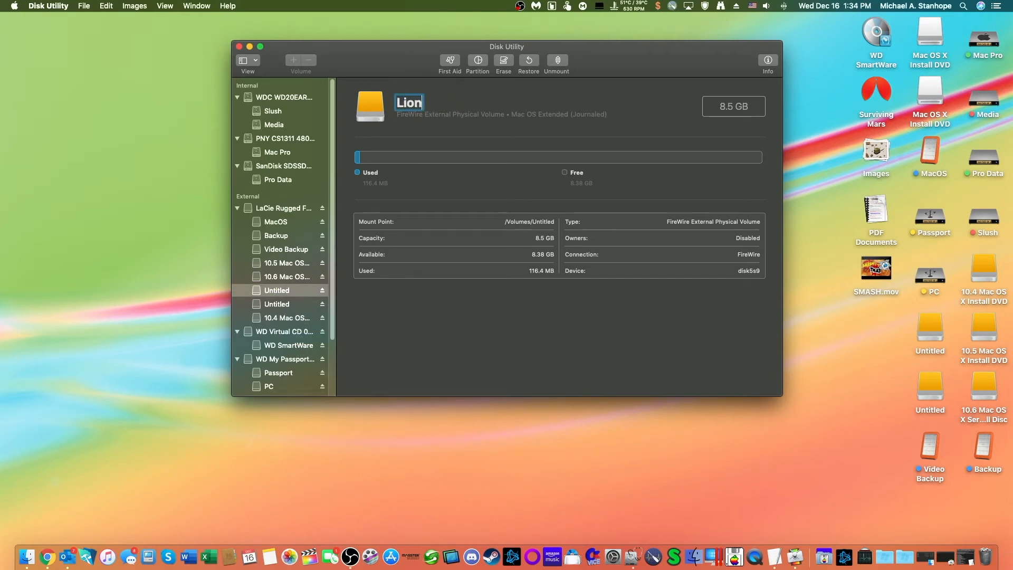
key(Return)
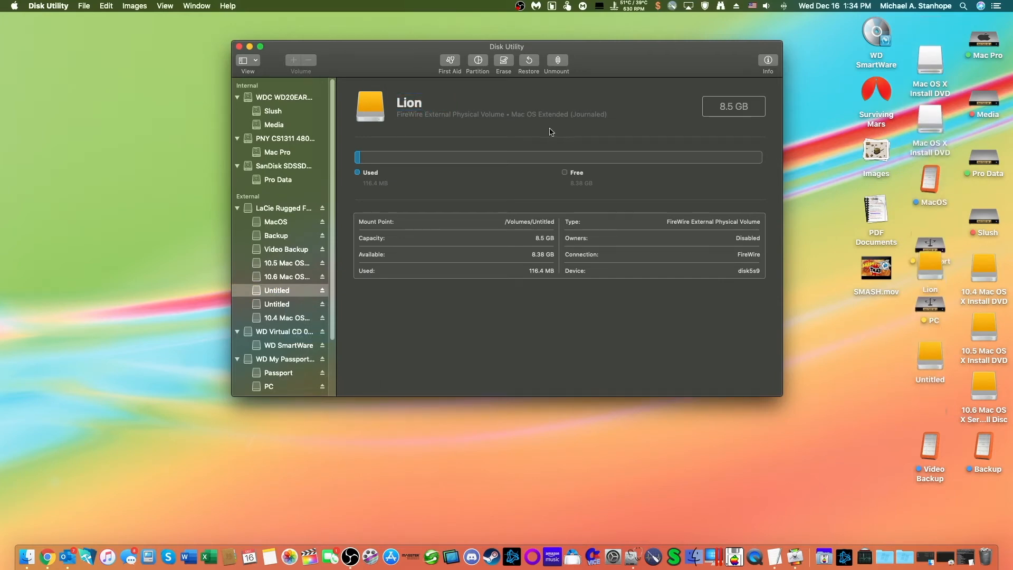
Step: Look through the Downloads folder on the Slush drive in list view for the Lion disk image, and close the window
double_click(987, 217)
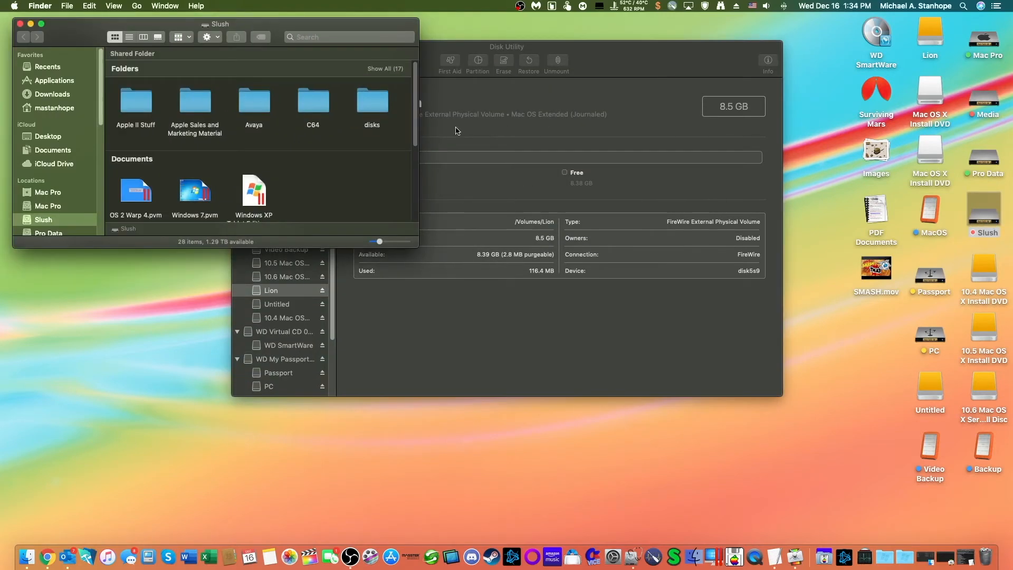
scroll(282, 112, right, 2)
scroll(281, 112, right, 2)
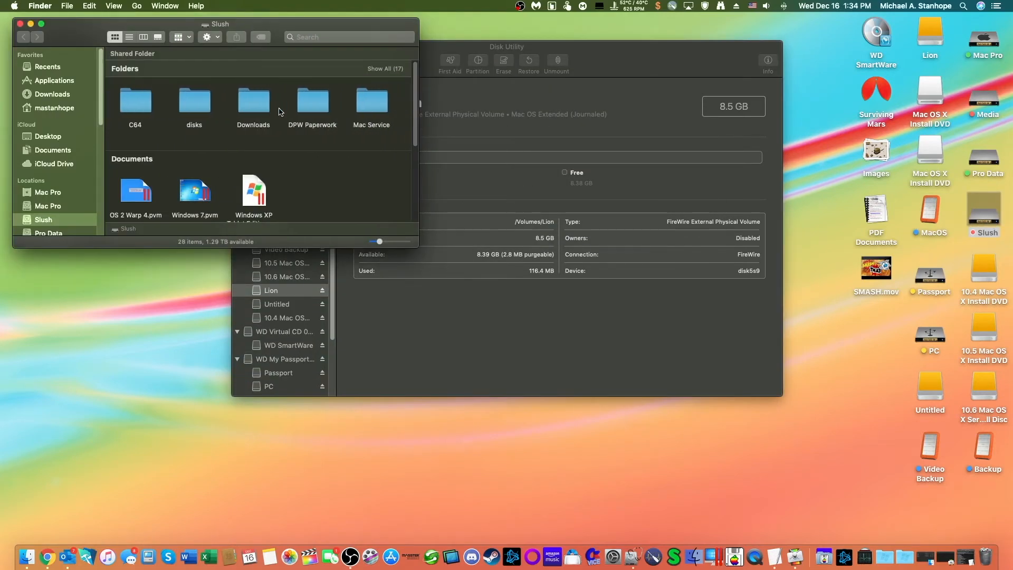
double_click(257, 108)
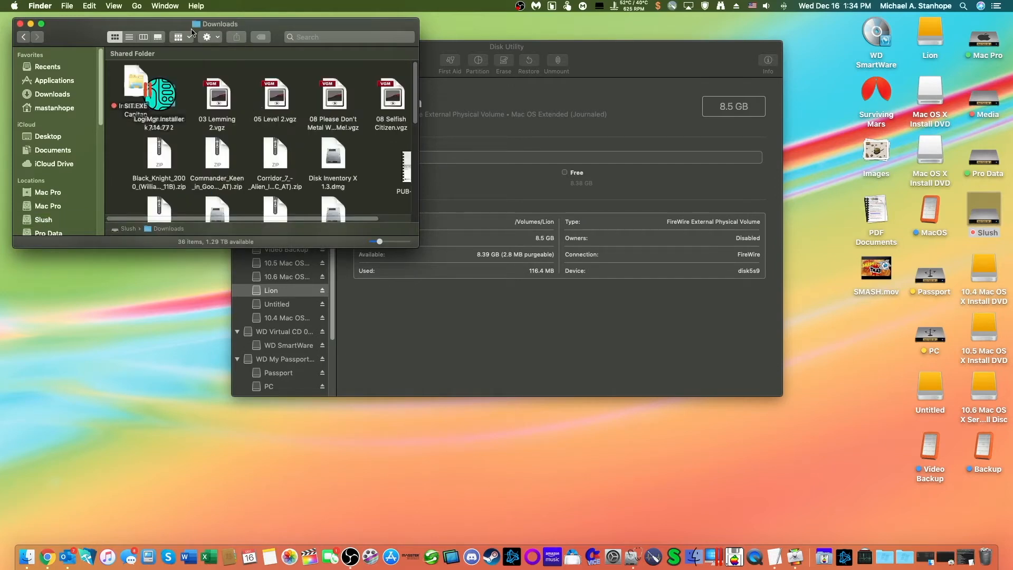
click(129, 38)
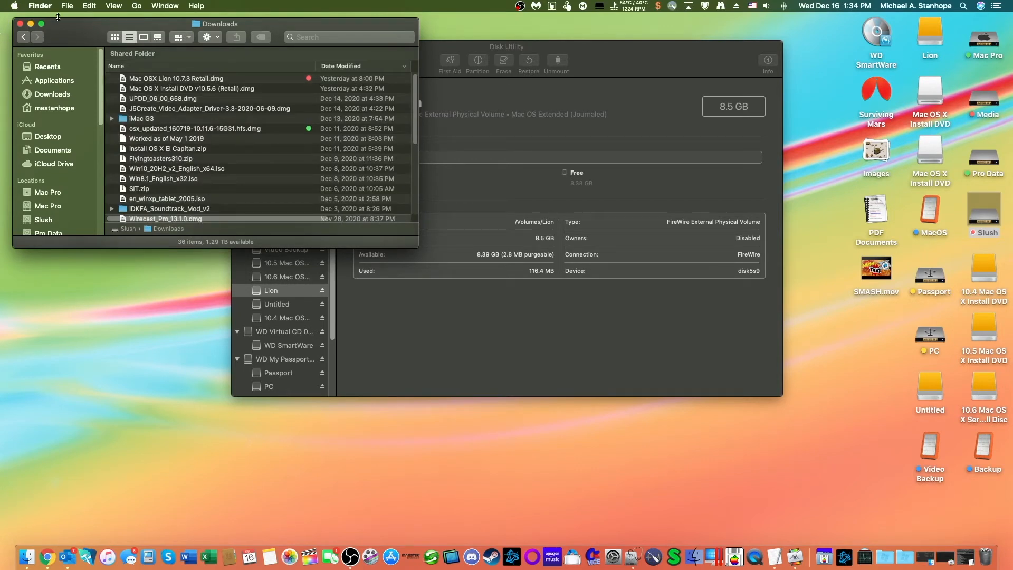
click(20, 24)
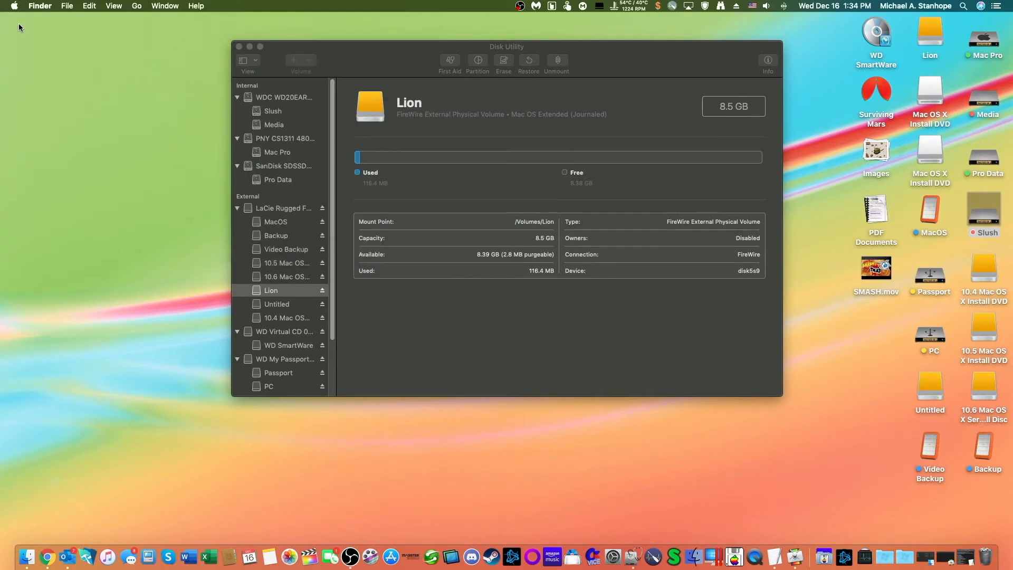
Step: Begin a restore of the Lion volume from a disk image and browse to the Downloads folder on the Slush drive
click(542, 342)
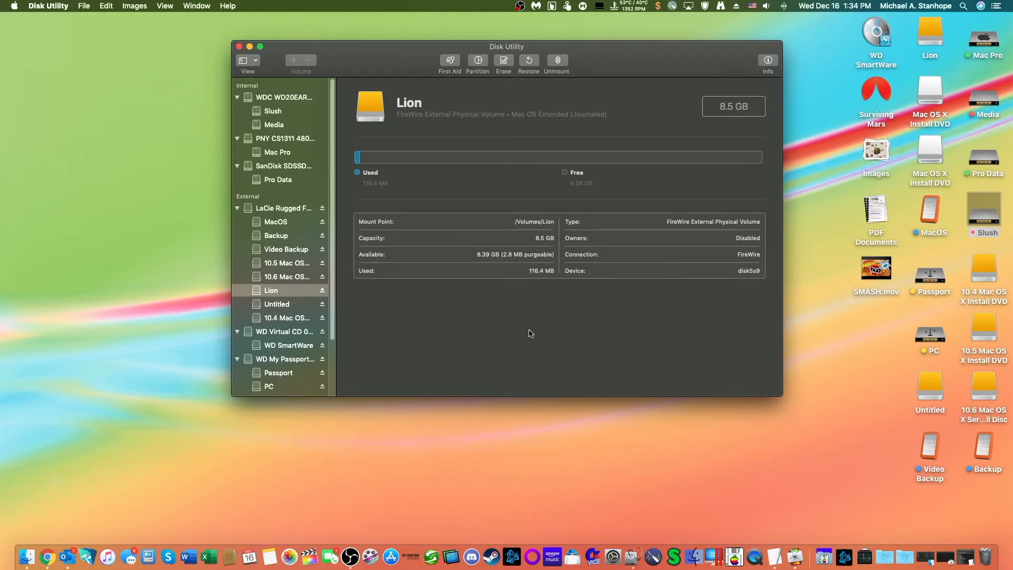
click(534, 65)
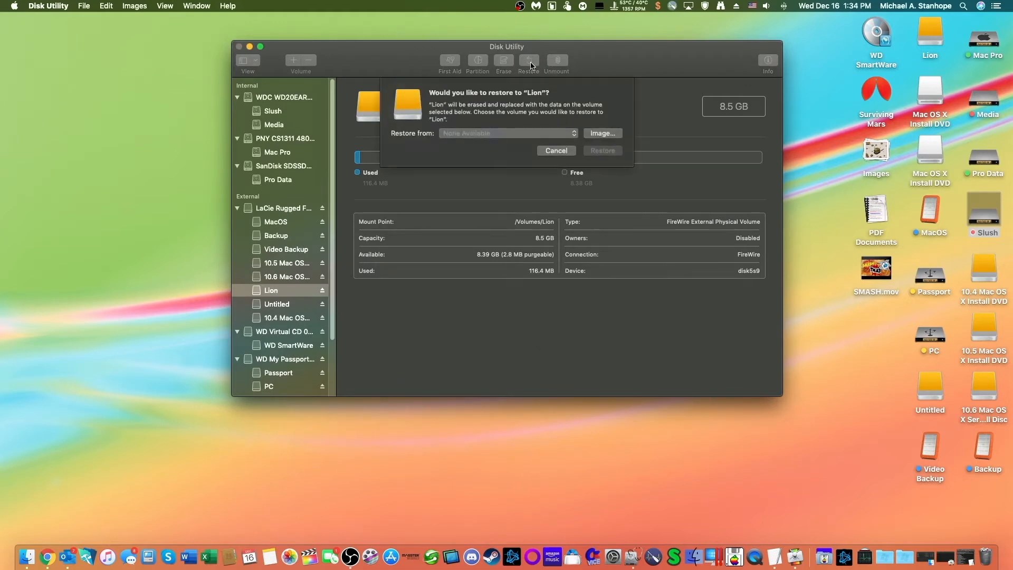
click(599, 134)
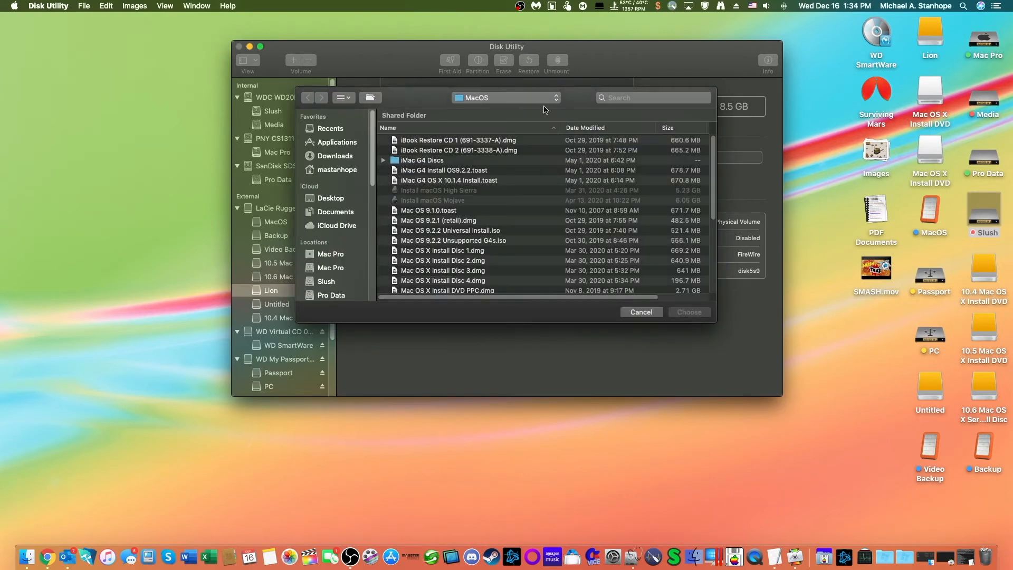
click(531, 98)
click(524, 113)
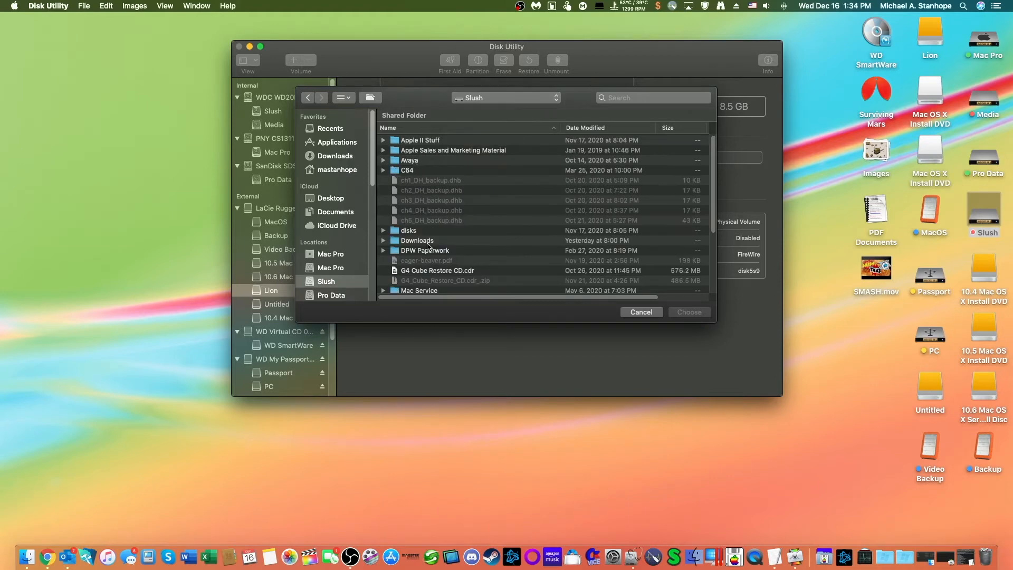
click(425, 242)
double_click(425, 241)
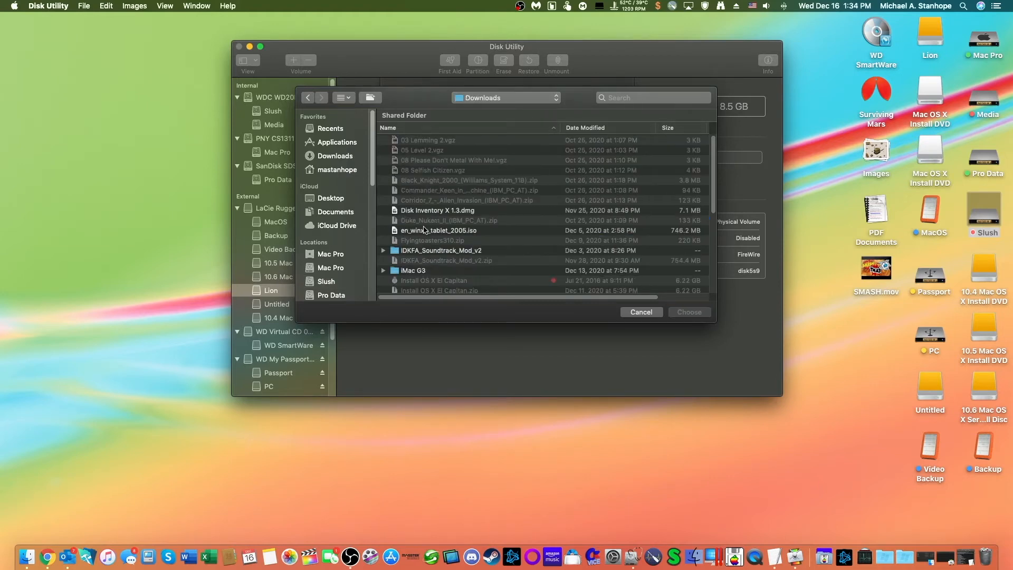
Step: Choose Mac OSX Lion 10.7.3 Retail.dmg as the source image for the restore
scroll(475, 205, down, 3)
scroll(475, 211, down, 1)
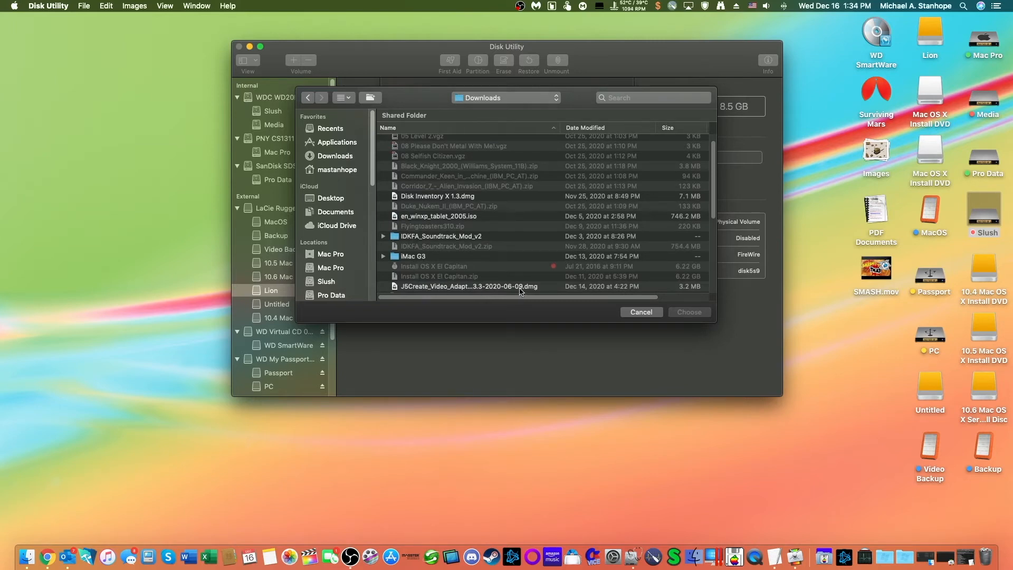
scroll(520, 290, down, 5)
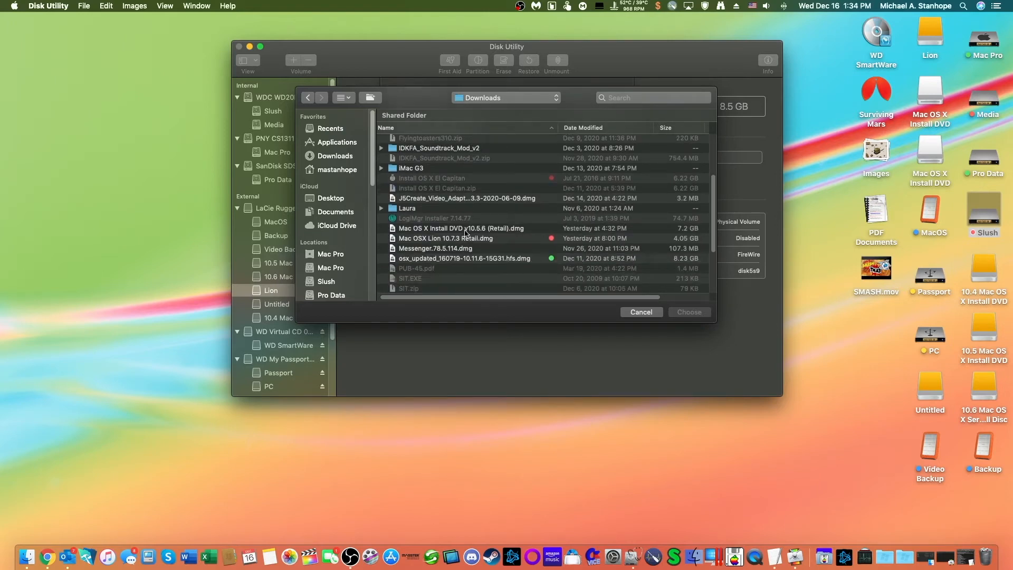
click(452, 242)
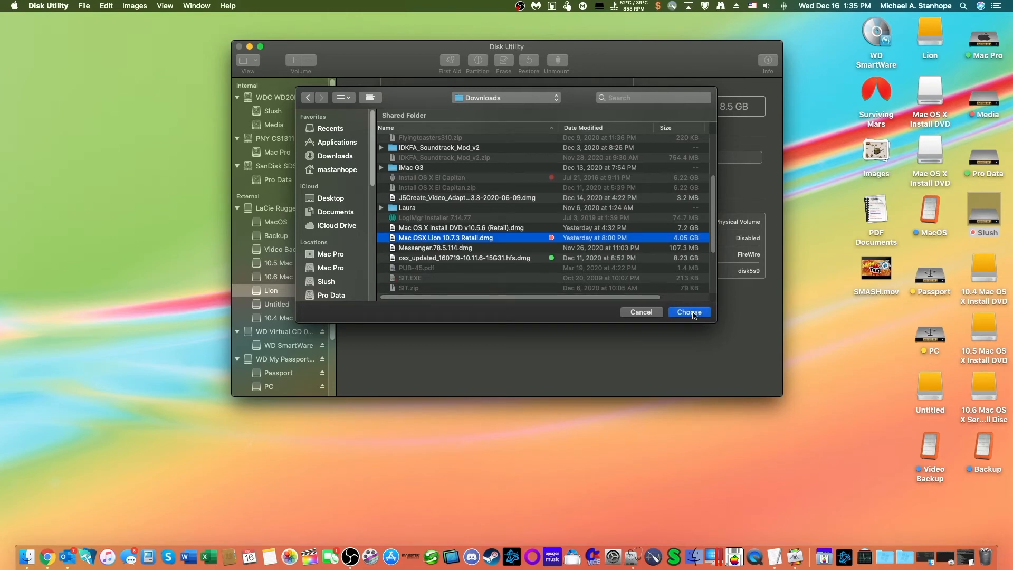
click(693, 313)
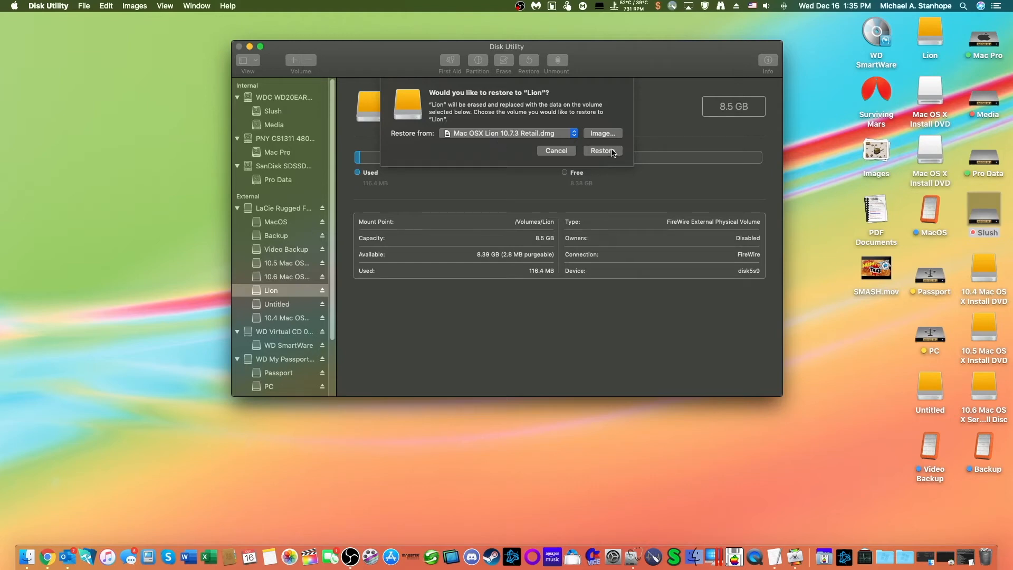
Step: Run the restore of the Lion volume from the chosen image with the operation details shown
key(Return)
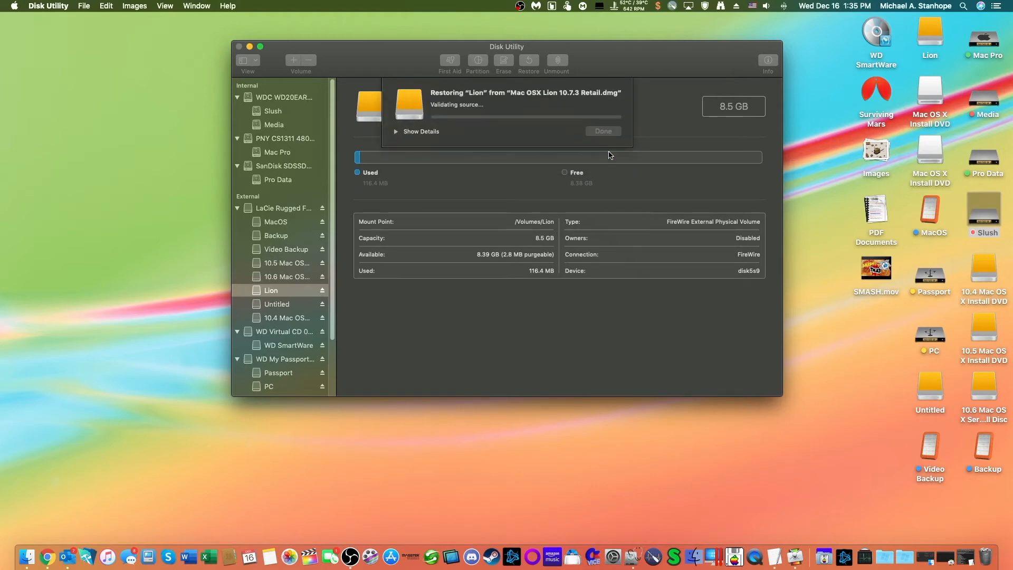
click(396, 132)
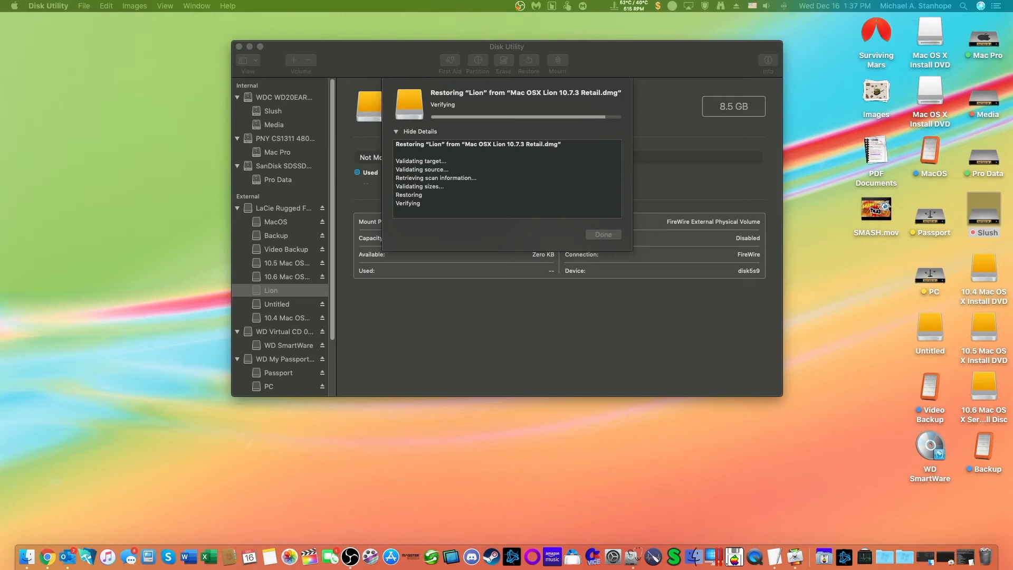
click(332, 274)
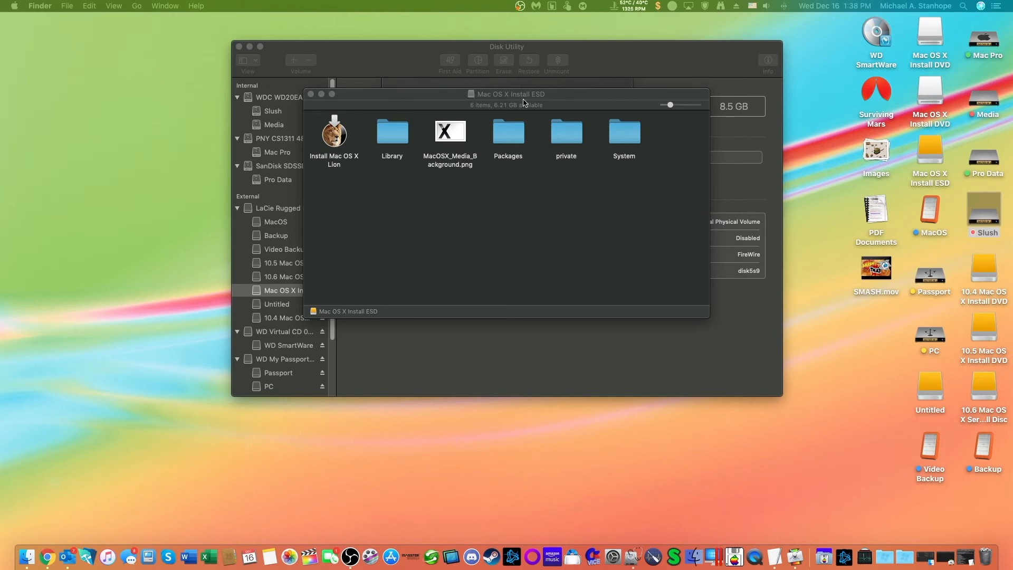
Step: Examine the restored Mac OS X Install ESD volume on the desktop and its Install Mac OS X Lion application
click(928, 177)
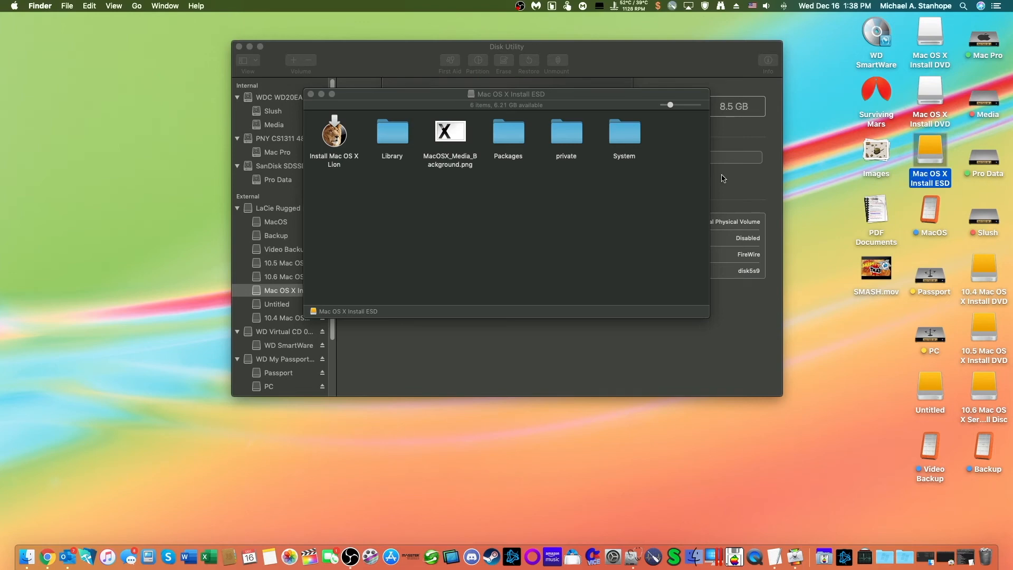
click(577, 177)
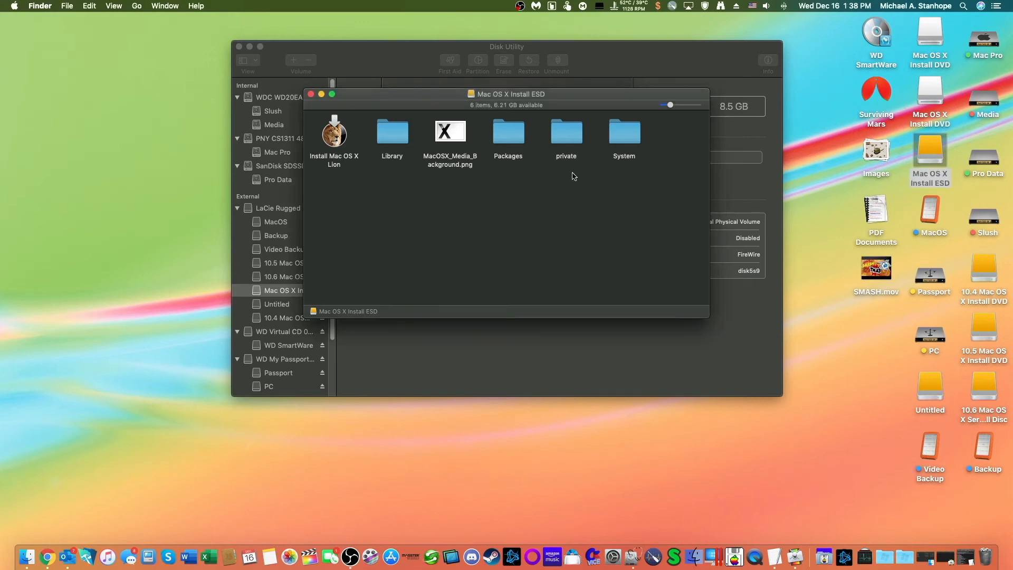
click(932, 164)
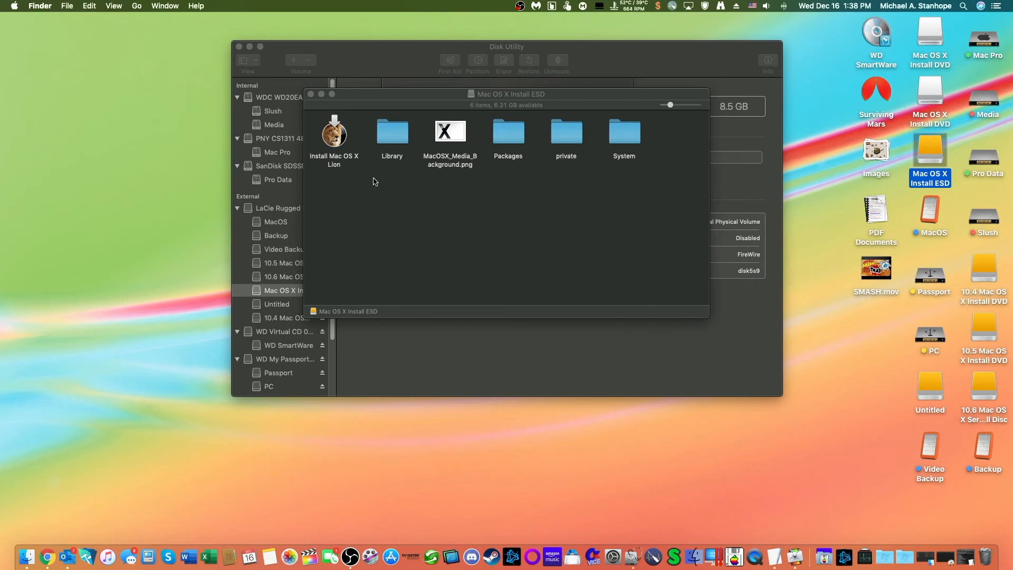
click(334, 165)
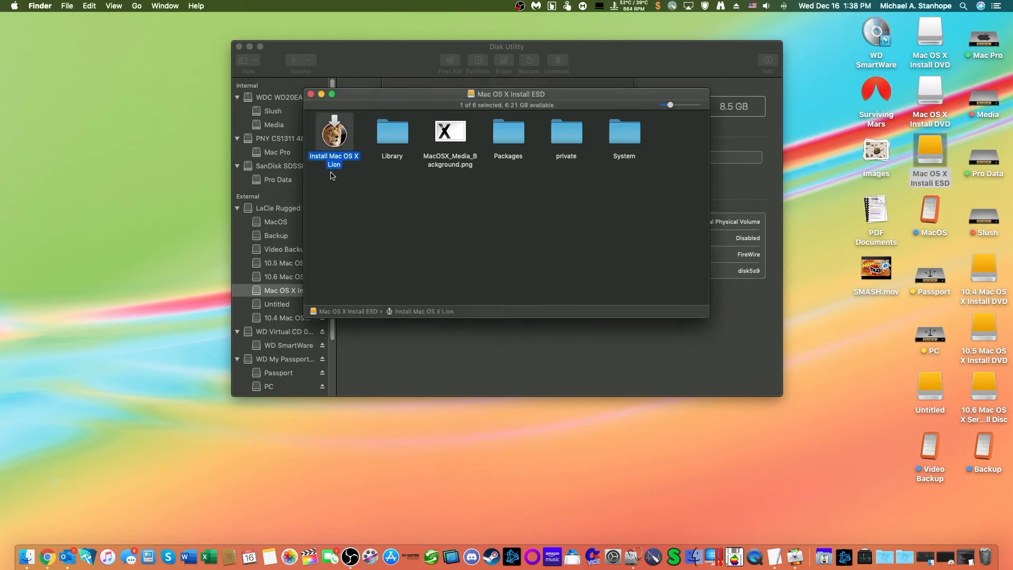